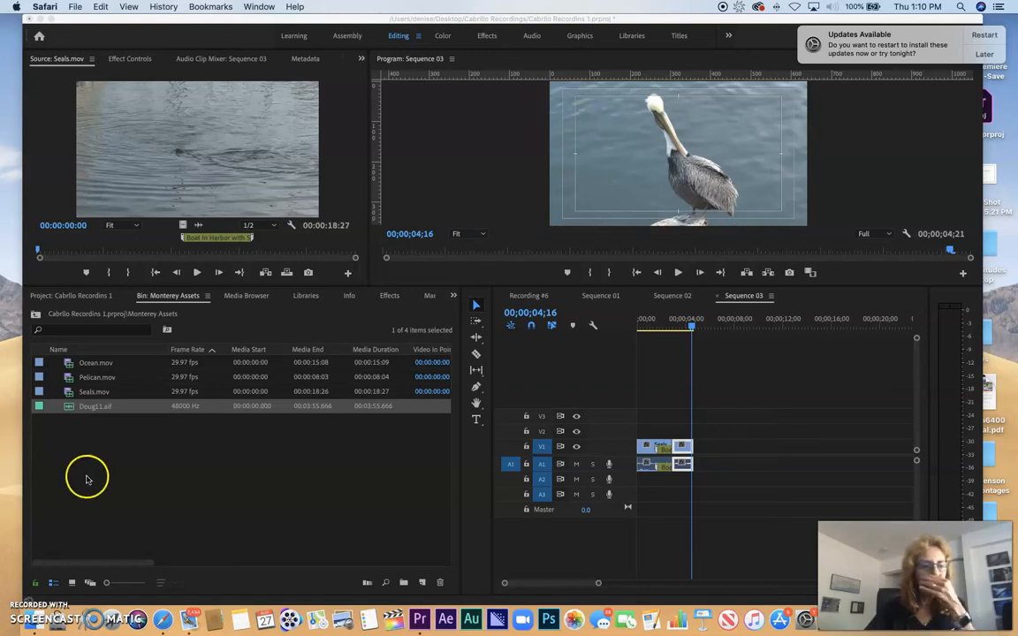
double_click(100, 438)
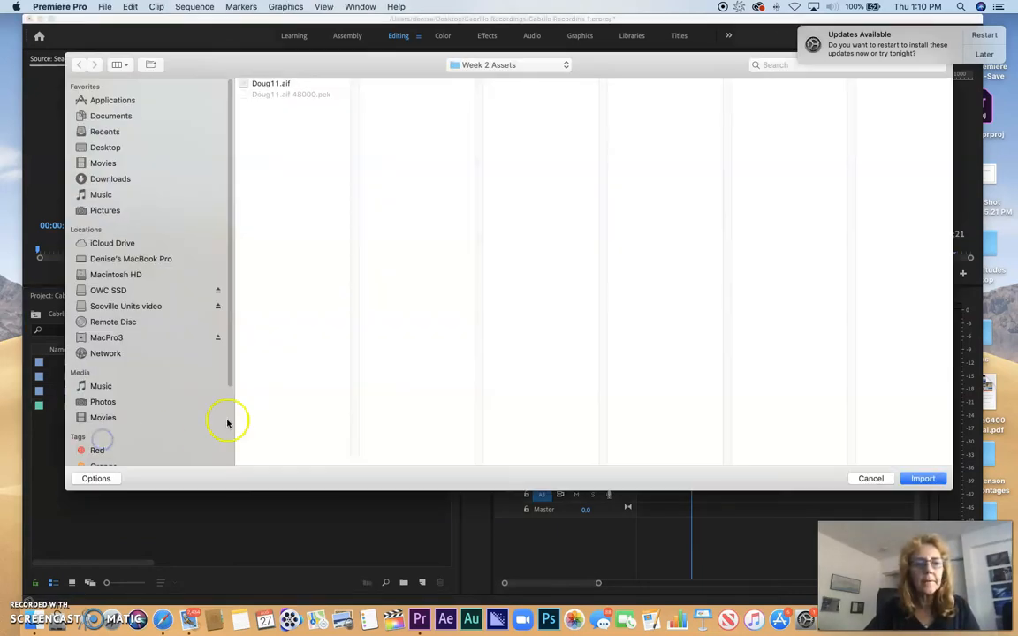
left_click(269, 83)
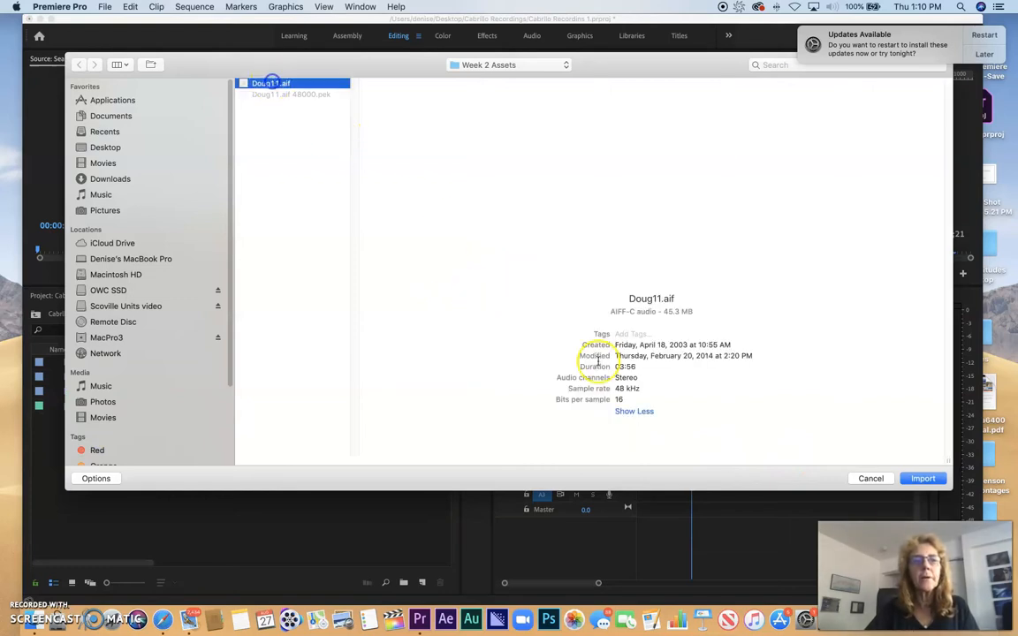
left_click(861, 479)
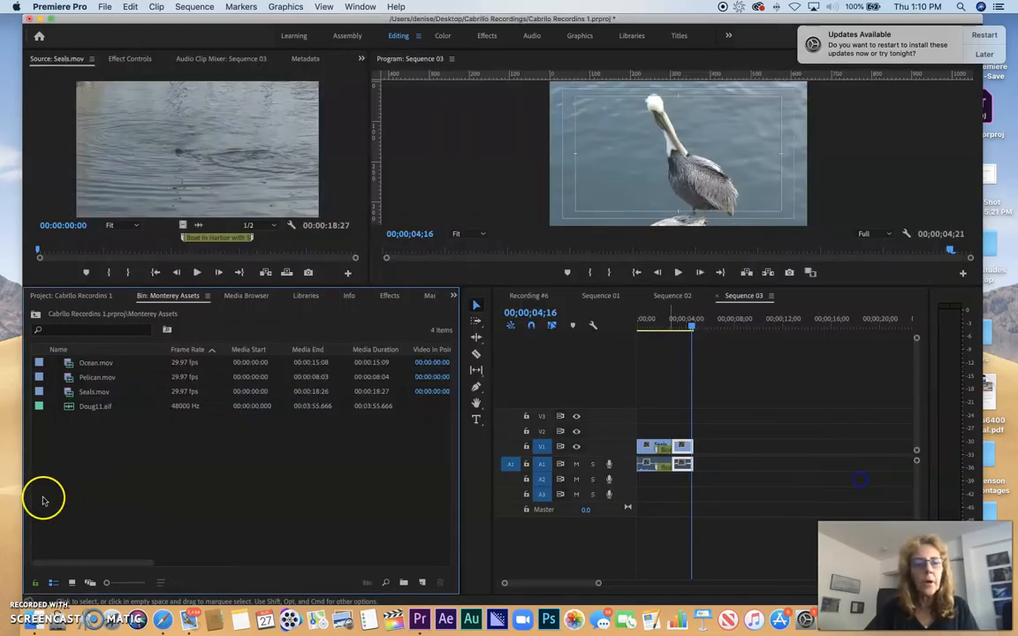
left_click(106, 11)
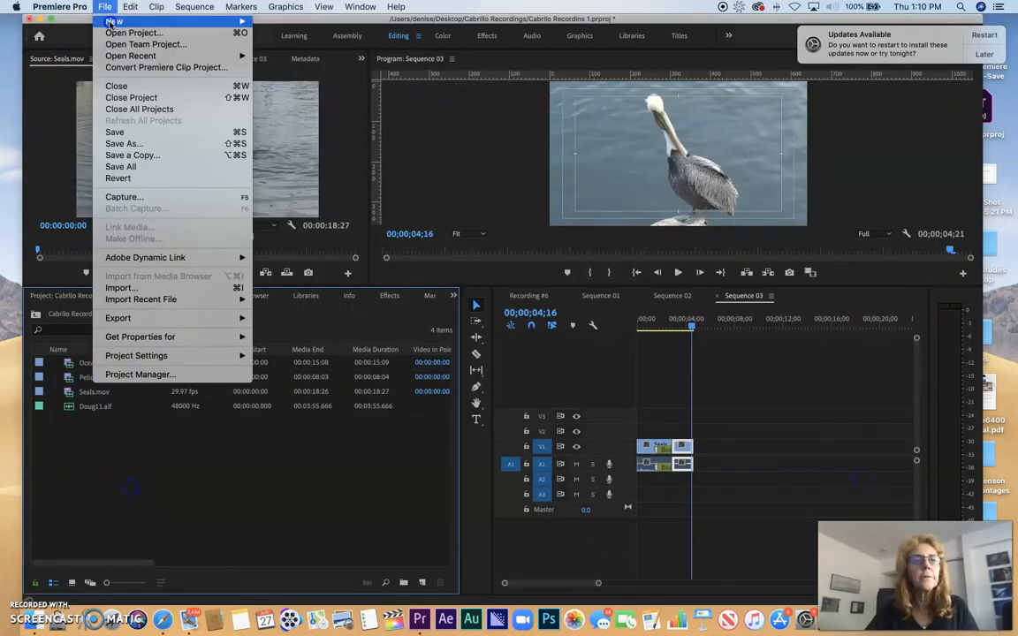
left_click(139, 291)
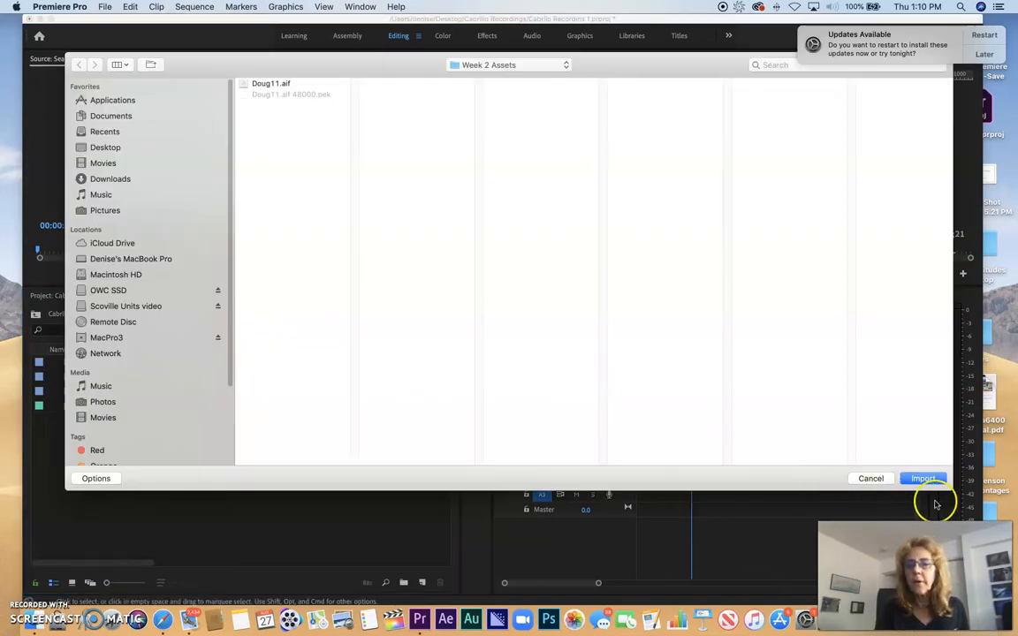
left_click(873, 480)
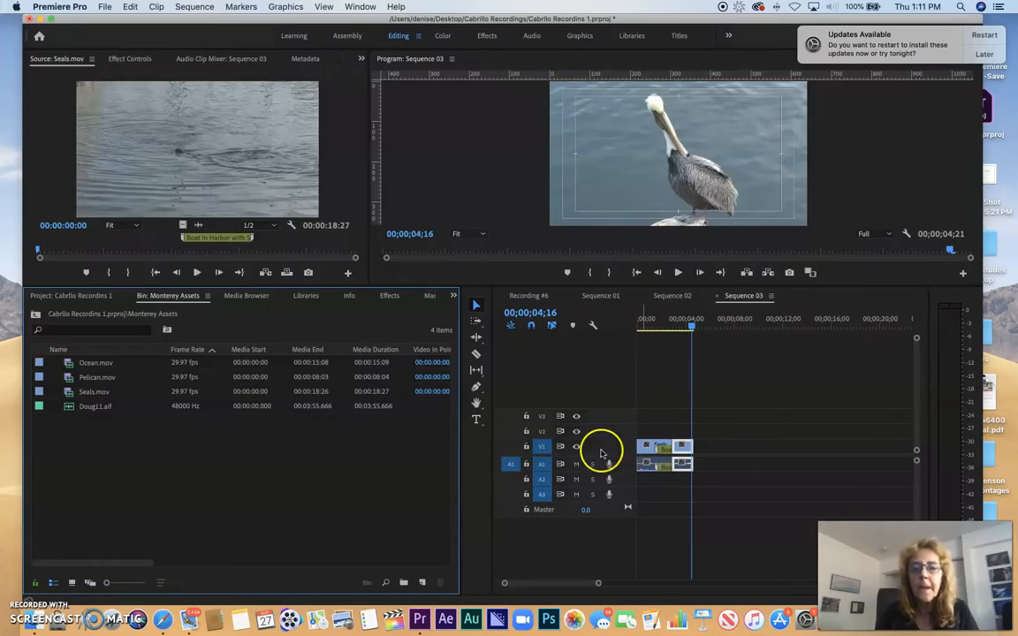
- Play Sequence 03 from the start to hear the audio of the Seals and Pelican clips
left_click(682, 324)
left_click_drag(682, 323, 684, 324)
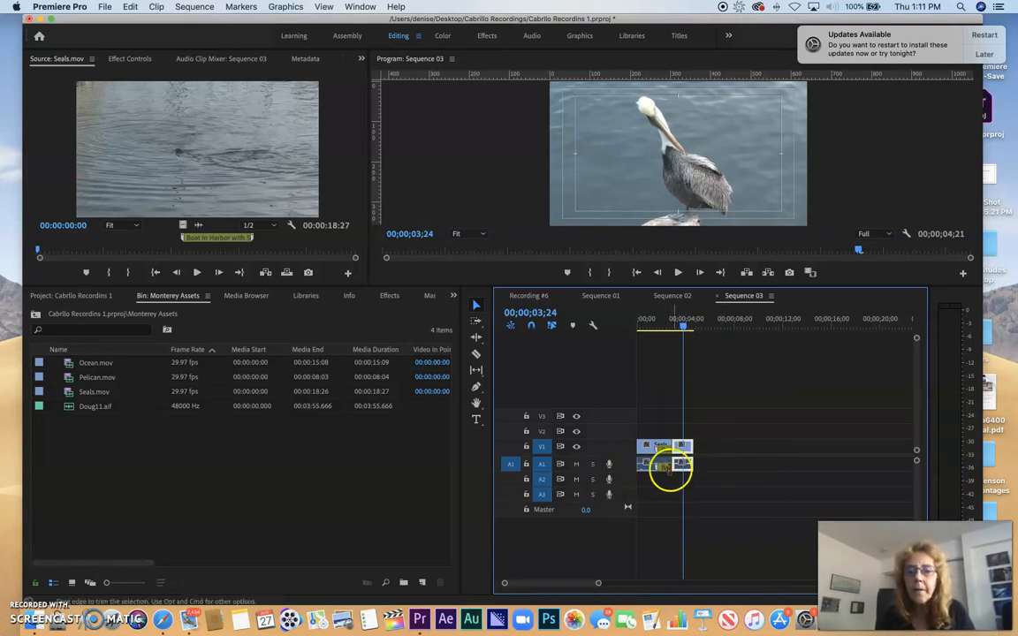
left_click(685, 326)
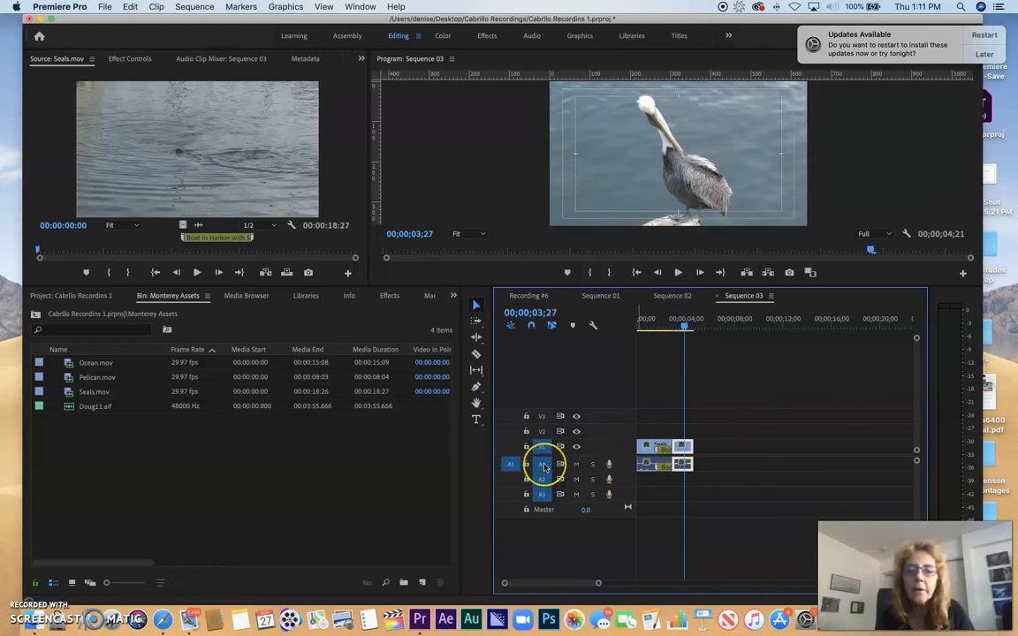
left_click(76, 408)
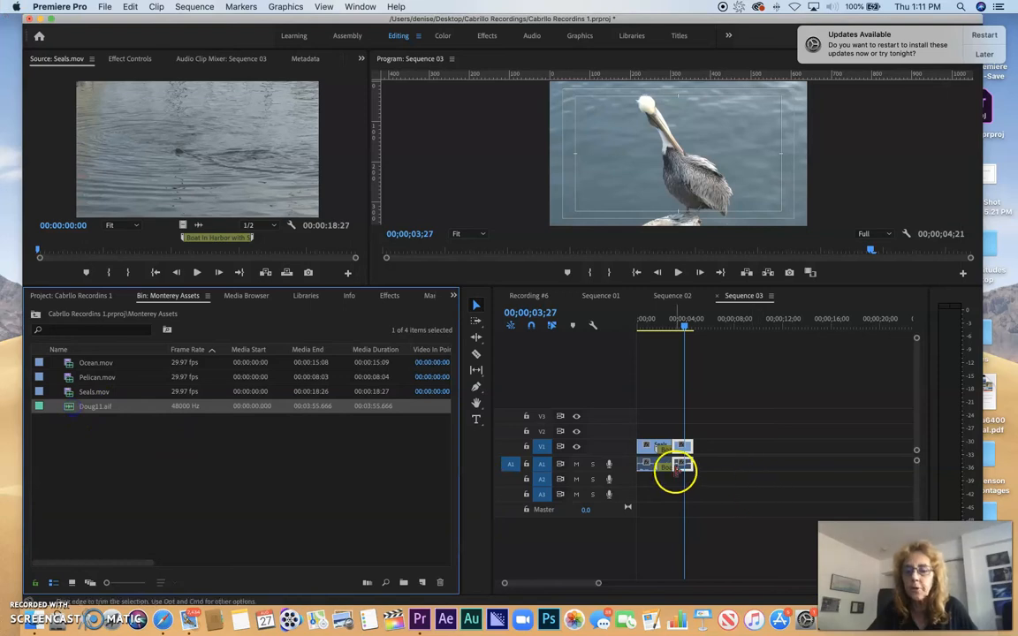
left_click(639, 325)
key("space")
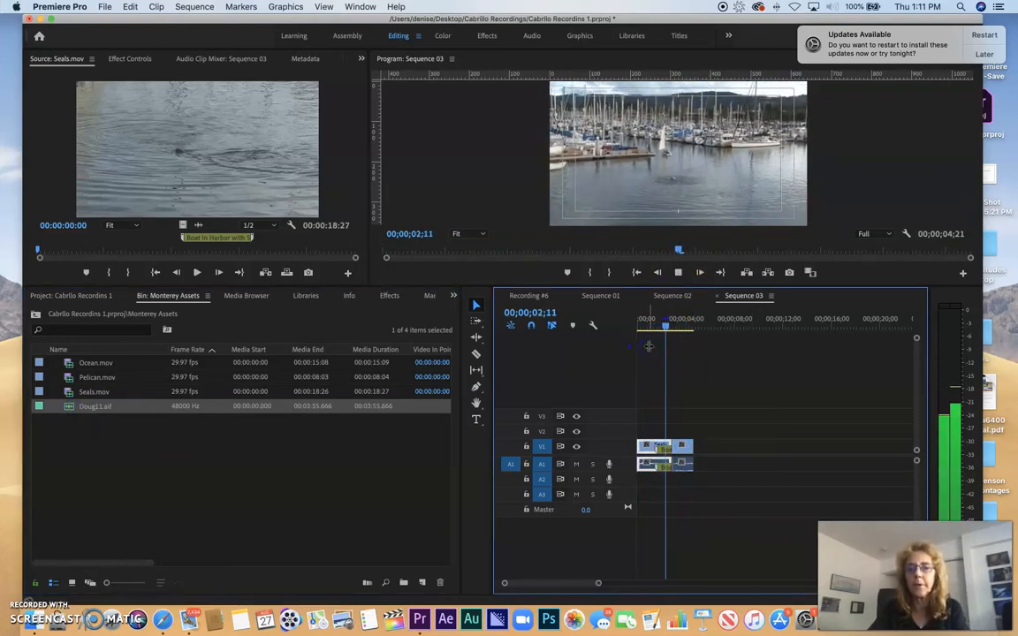
key("space")
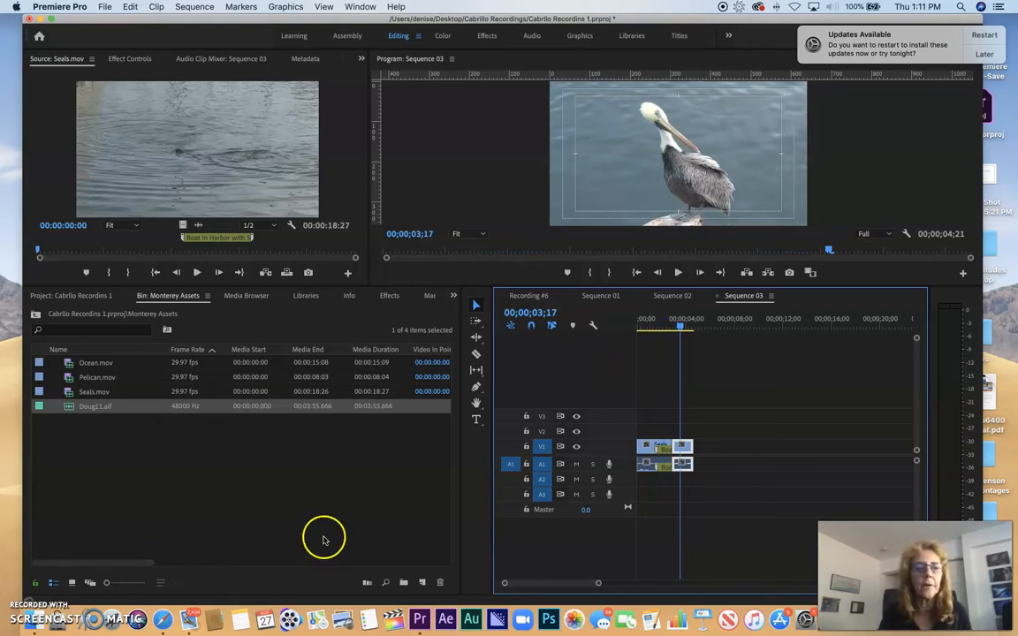
- Add Doug11.aif to audio track A2 at the start of the sequence and enlarge that track to show its waveform
left_click(68, 407)
left_click_drag(367, 452, 633, 484)
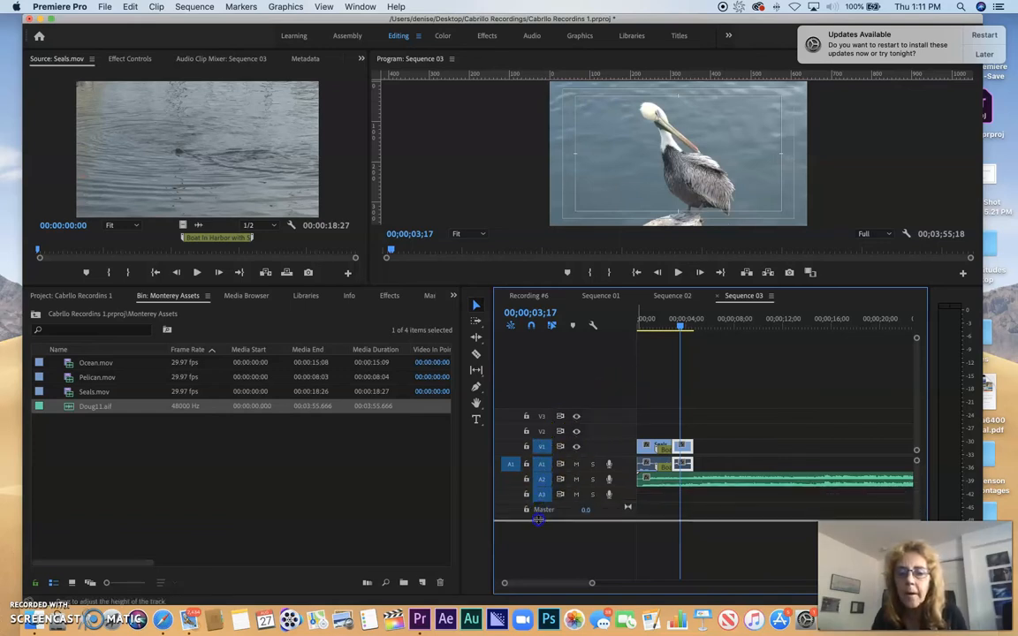
left_click_drag(538, 520, 539, 519)
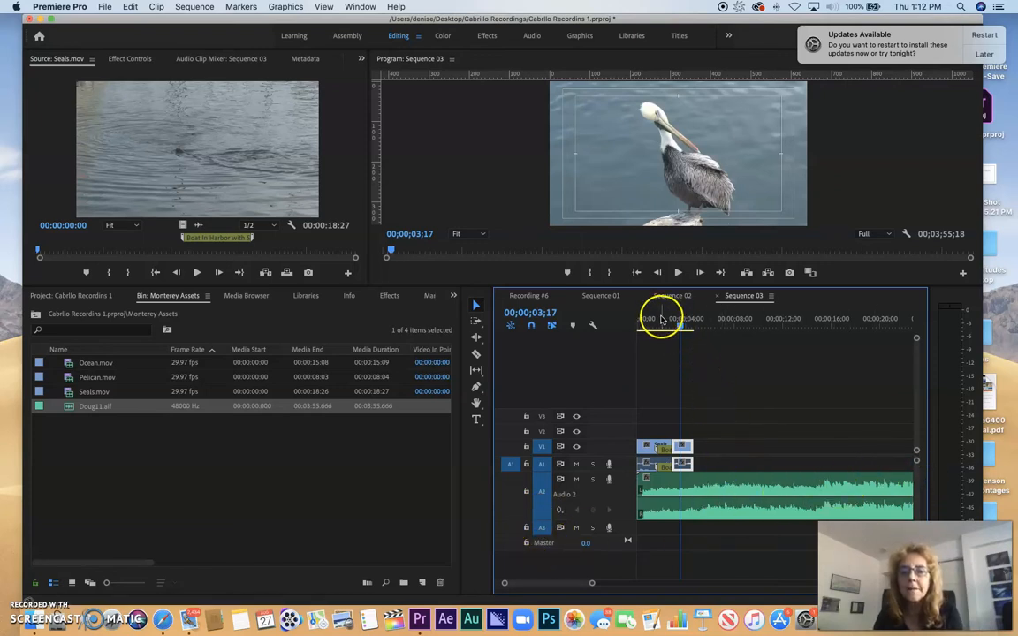
- Trim about 12 frames off the quiet opening of the Doug11.aif clip, keeping it at the sequence start, and play it back
left_click_drag(661, 319, 643, 341)
key("space")
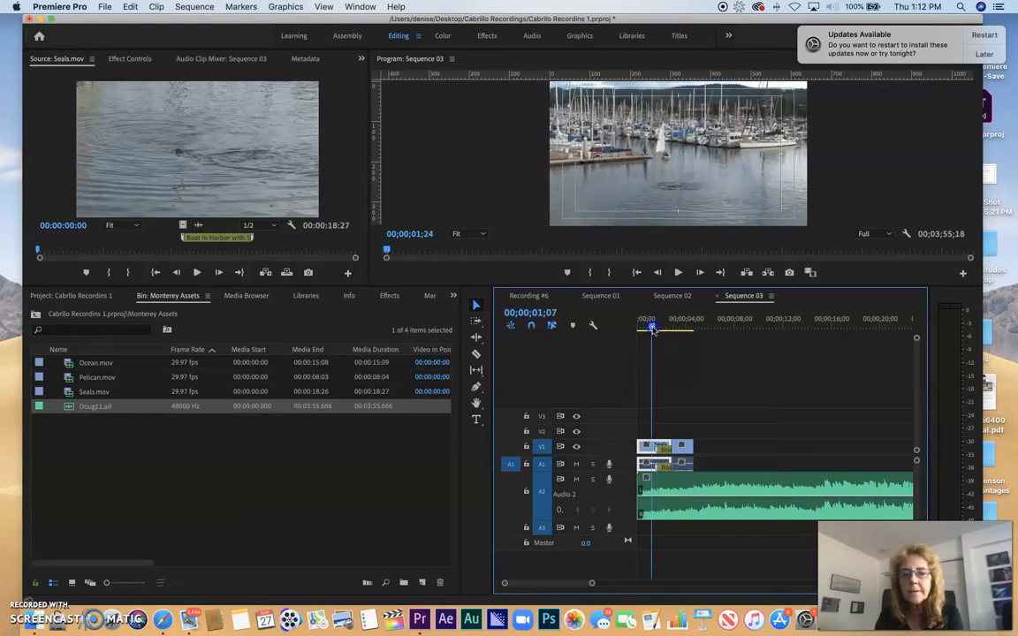
left_click(641, 340)
key("=")
key("=")
key("=")
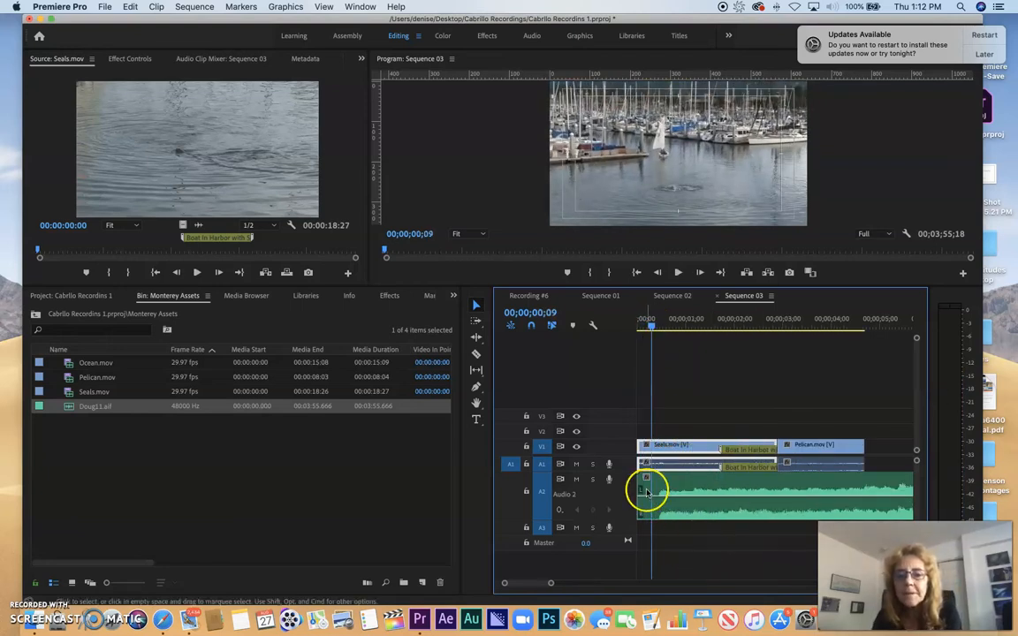
left_click_drag(651, 326, 656, 326)
mouse_move(642, 481)
left_mouse_down()
mouse_move(681, 488)
mouse_move(652, 491)
left_mouse_up()
left_click_drag(656, 327, 621, 337)
key("space")
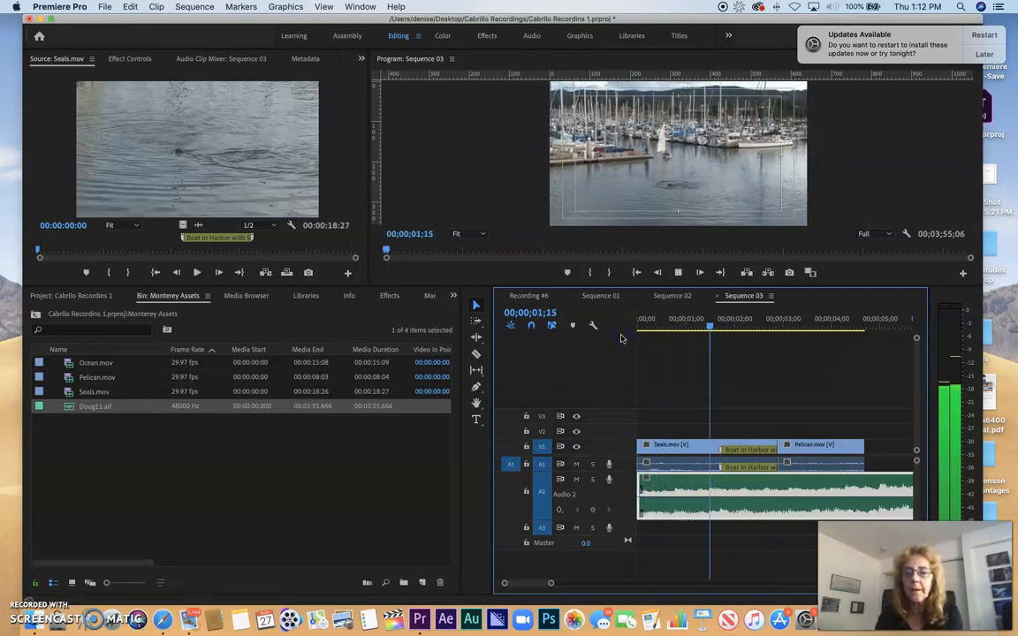
key("space")
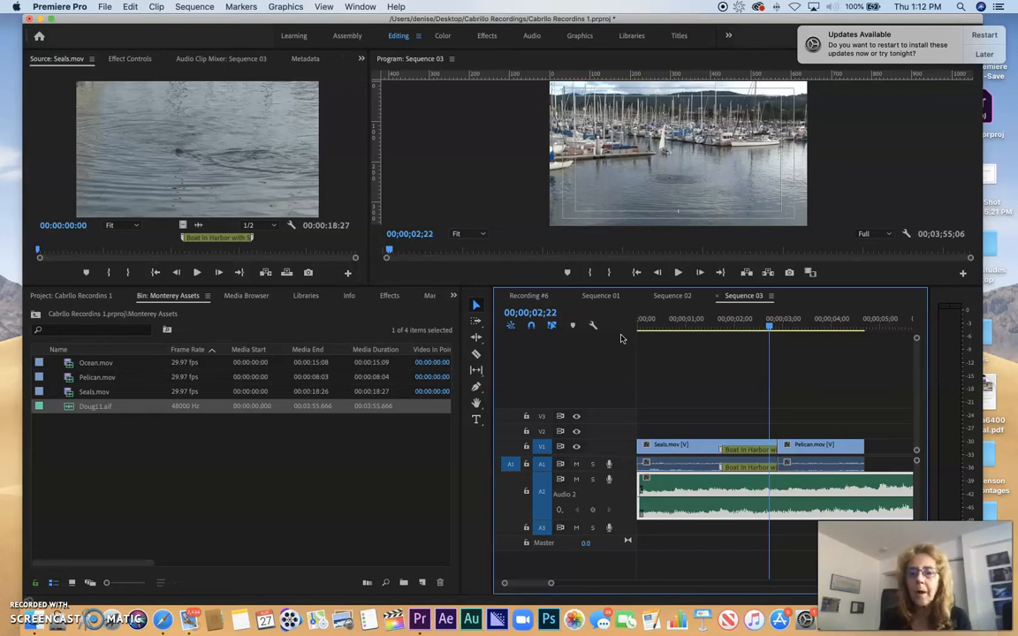
- Lower the volume of the Doug11.aif music clip on A2 and play the sequence from its start
left_click(767, 497)
left_click_drag(763, 495, 764, 502)
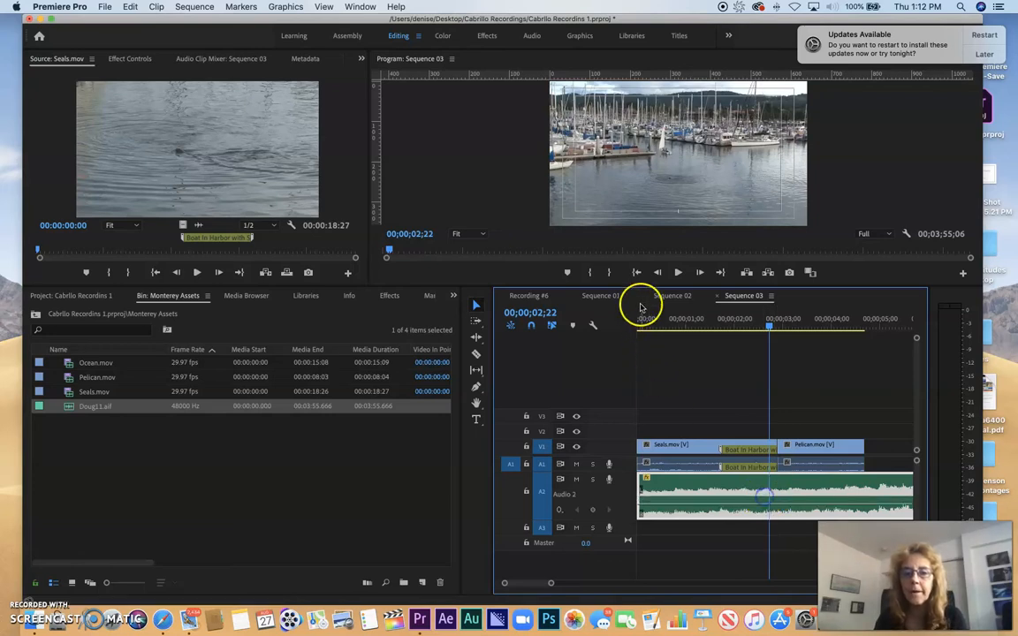
left_click(643, 318)
key("space")
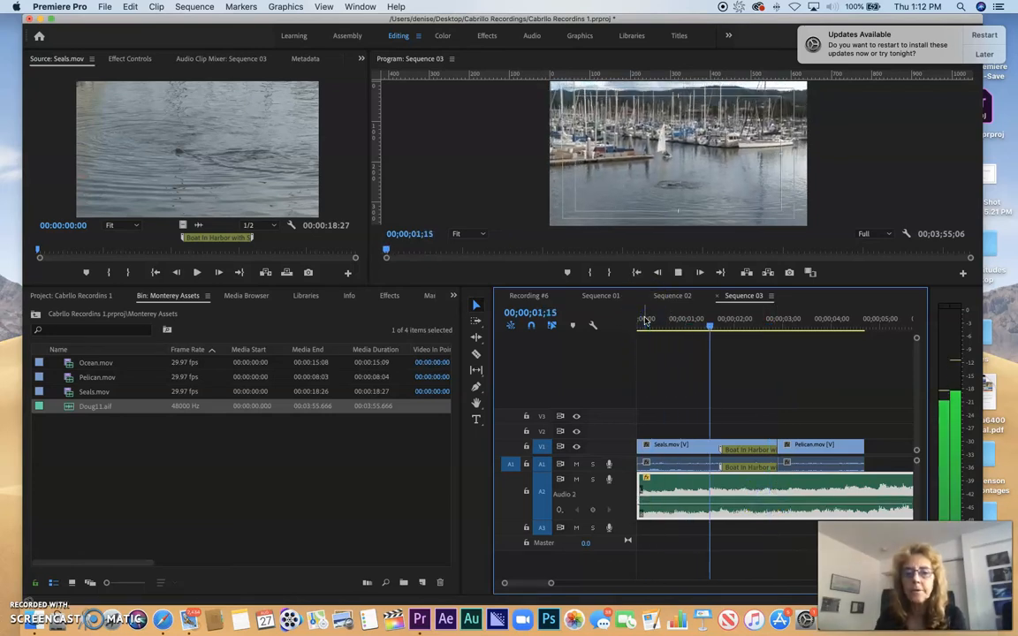
key("space")
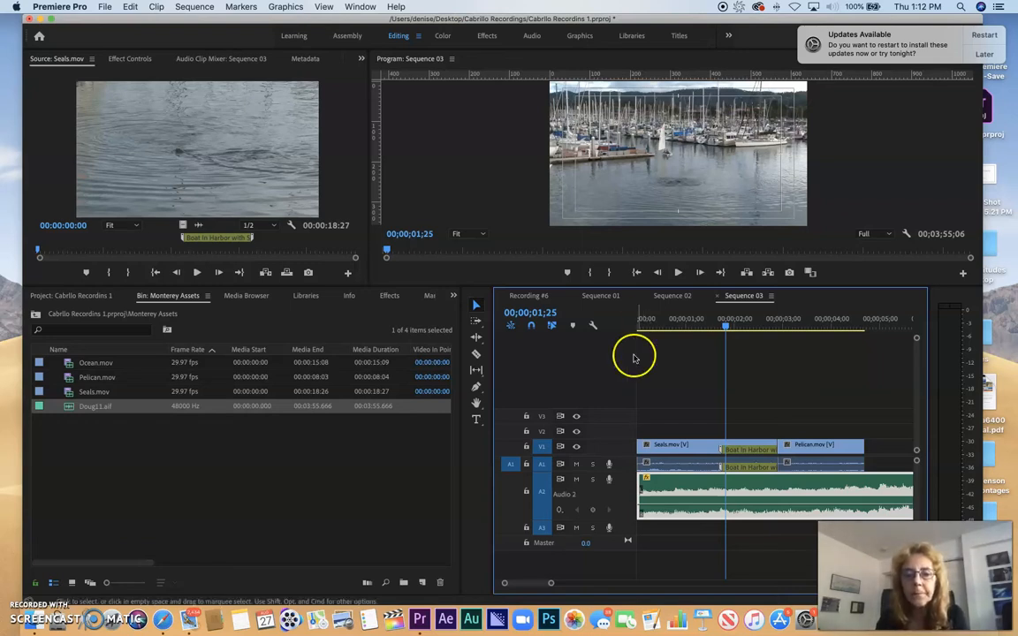
- Enlarge audio track A1 and adjust the Seals clip's audio level to about -0.31 dB, playing the mix to check it
left_click_drag(541, 473, 537, 501)
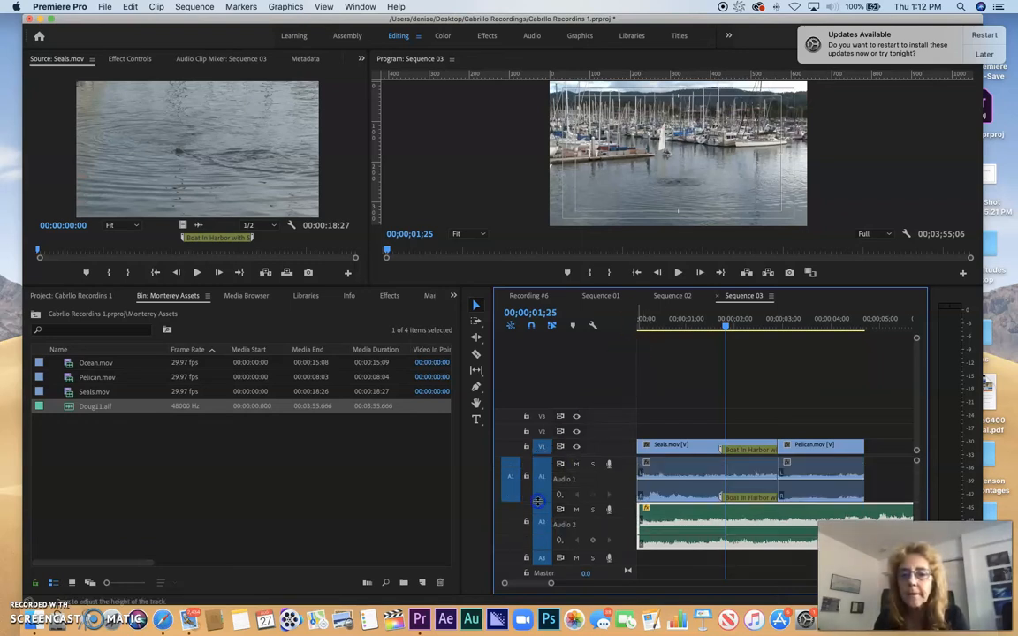
left_click(704, 483)
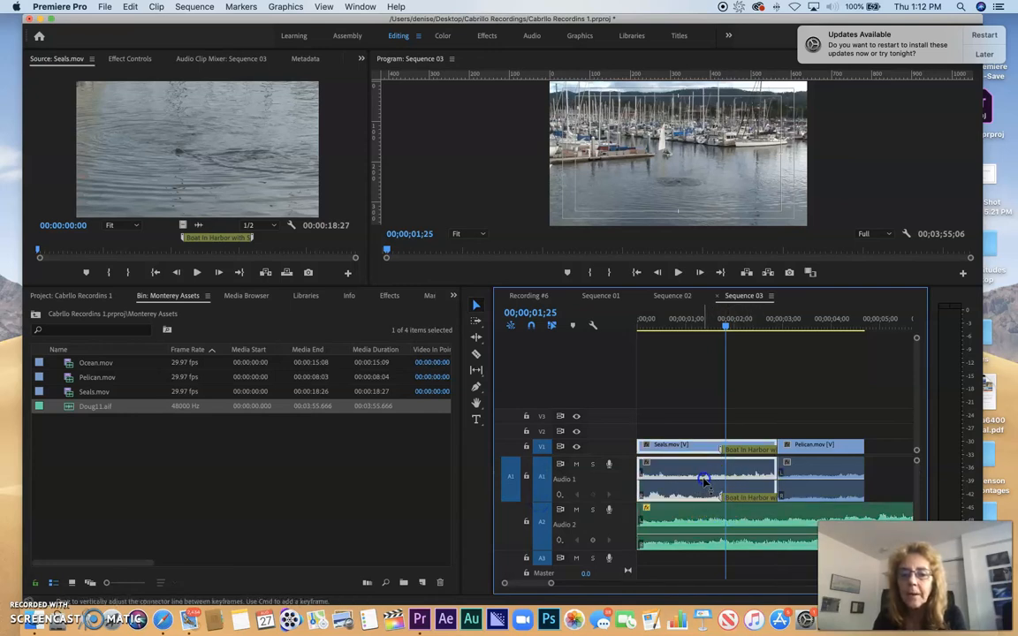
left_click(638, 327)
key("space")
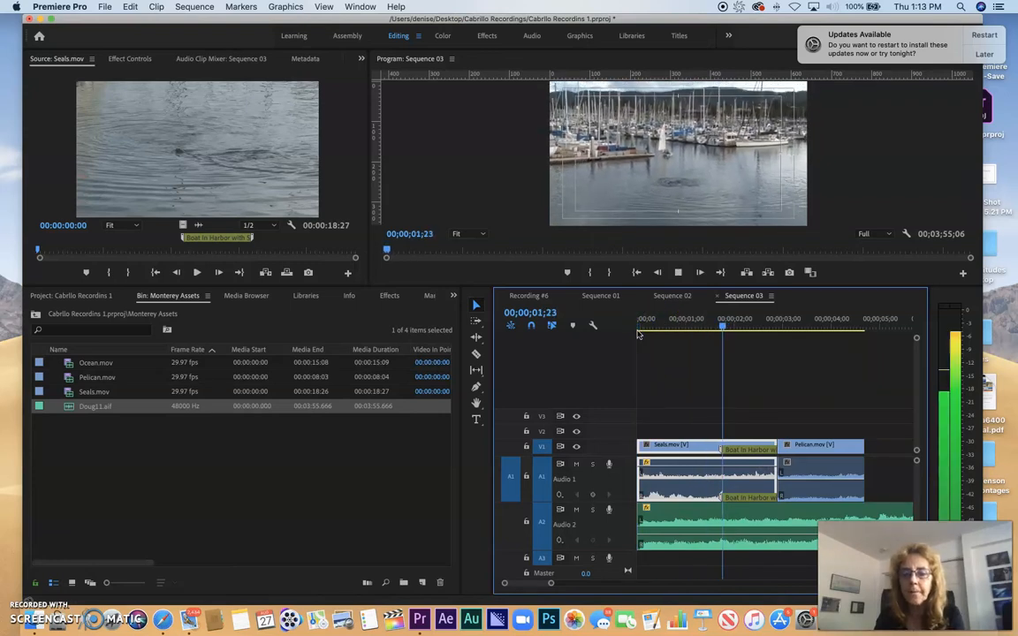
key("space")
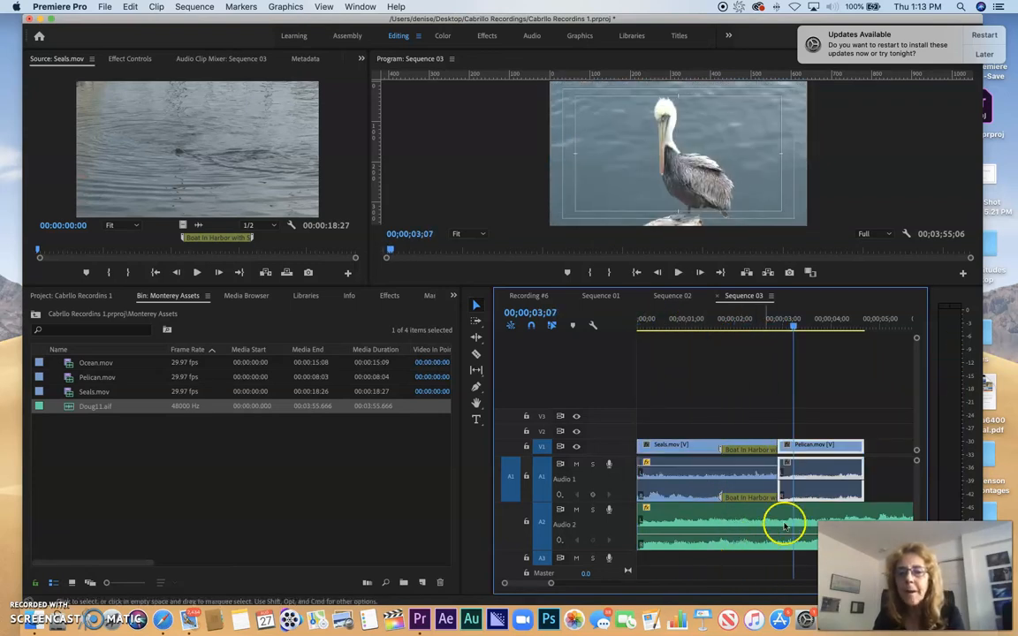
left_click_drag(770, 473, 770, 473)
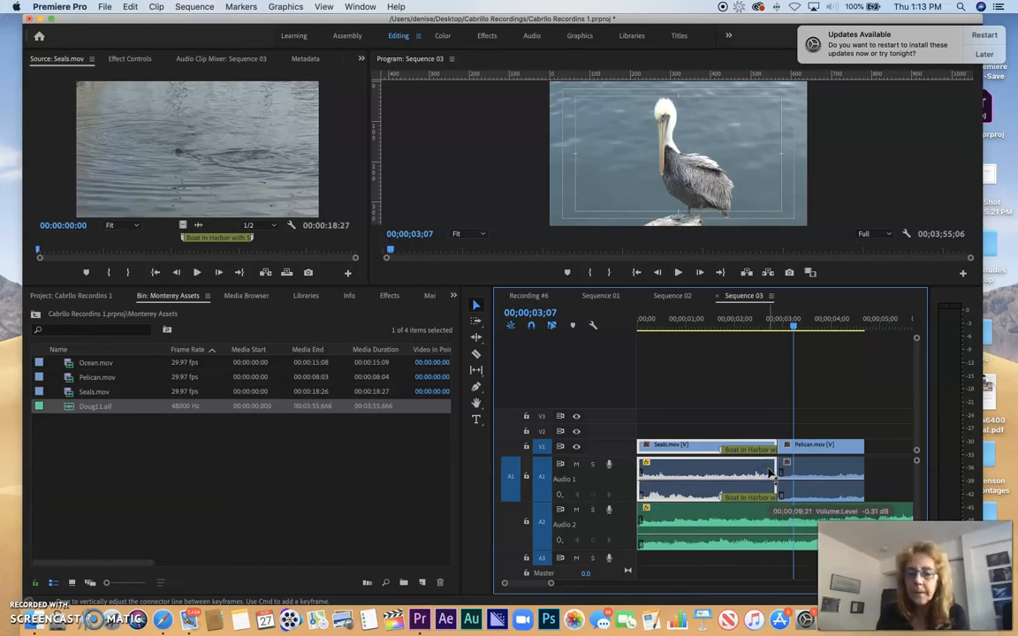
- Play the end of the Pelican clip and beyond to check how the music runs past the video
key("minus")
key("minus")
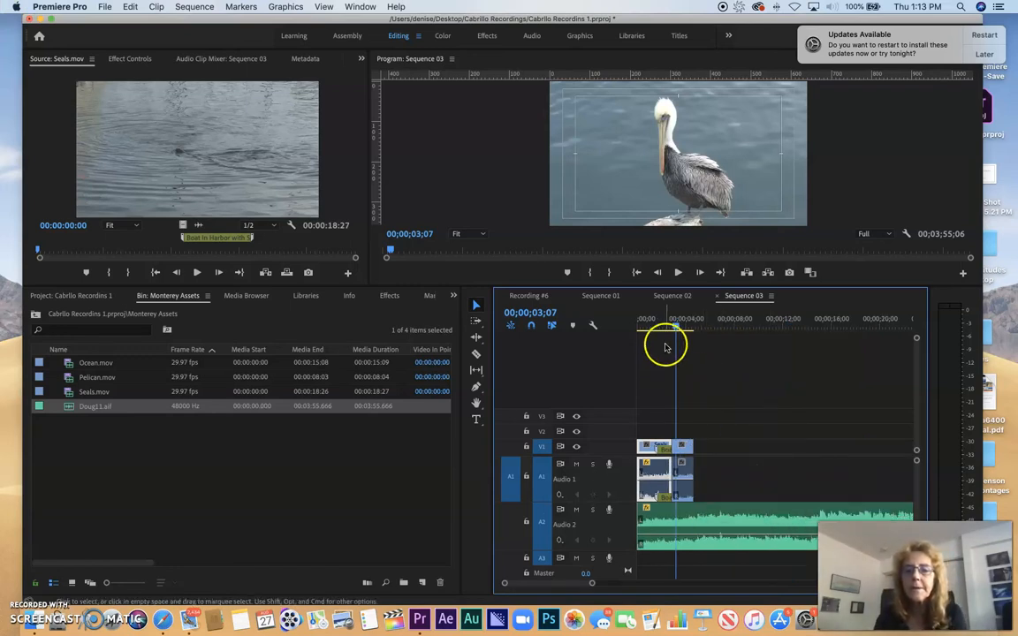
key("space")
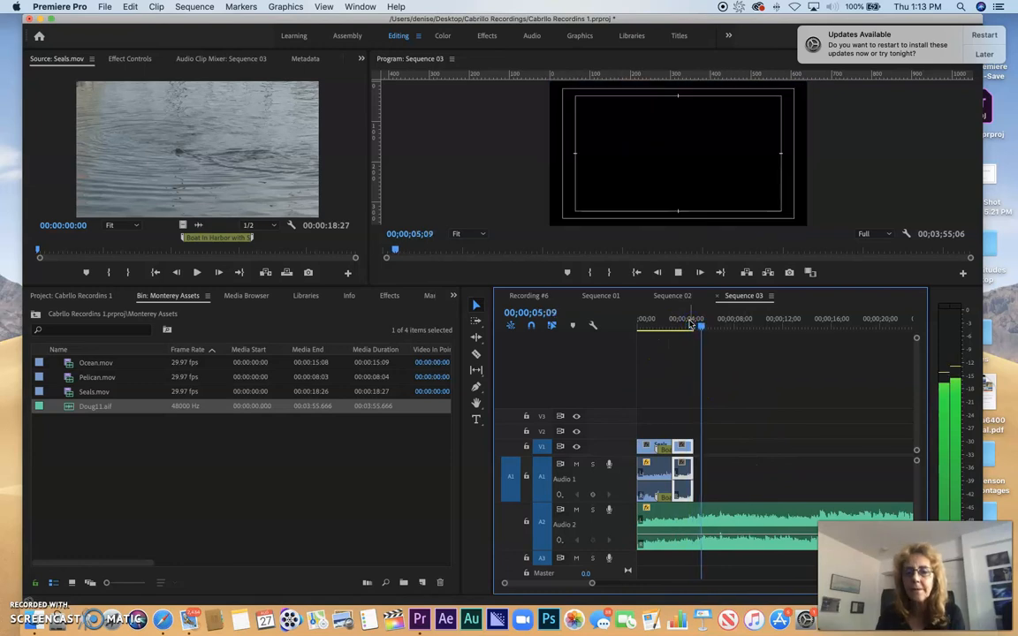
key("space")
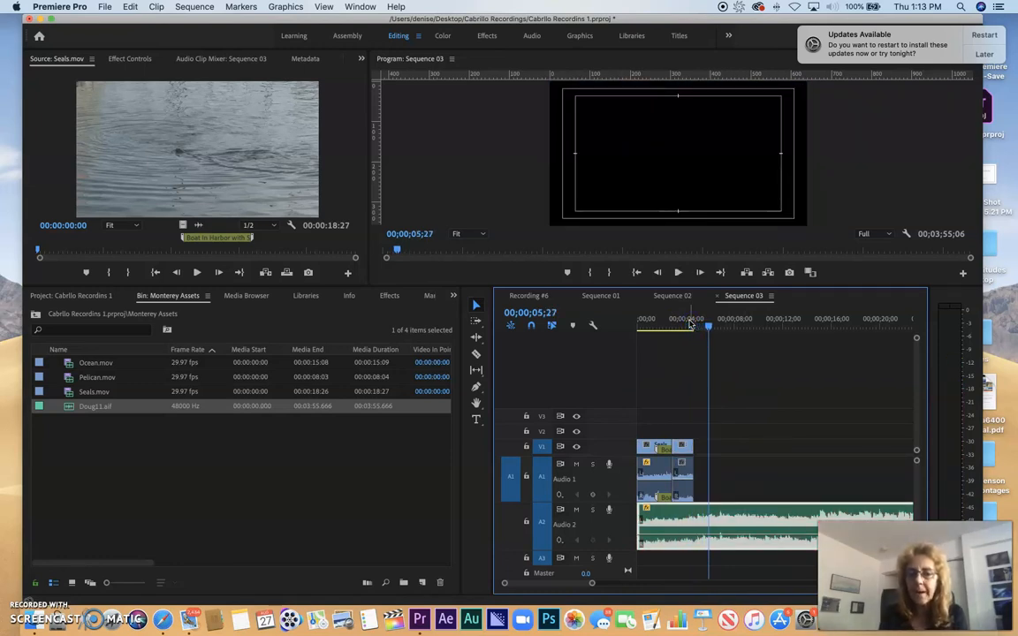
- Shorten the Doug11.aif clip on A2 from its end to about 00;00;19;06
left_click_drag(765, 323, 869, 367)
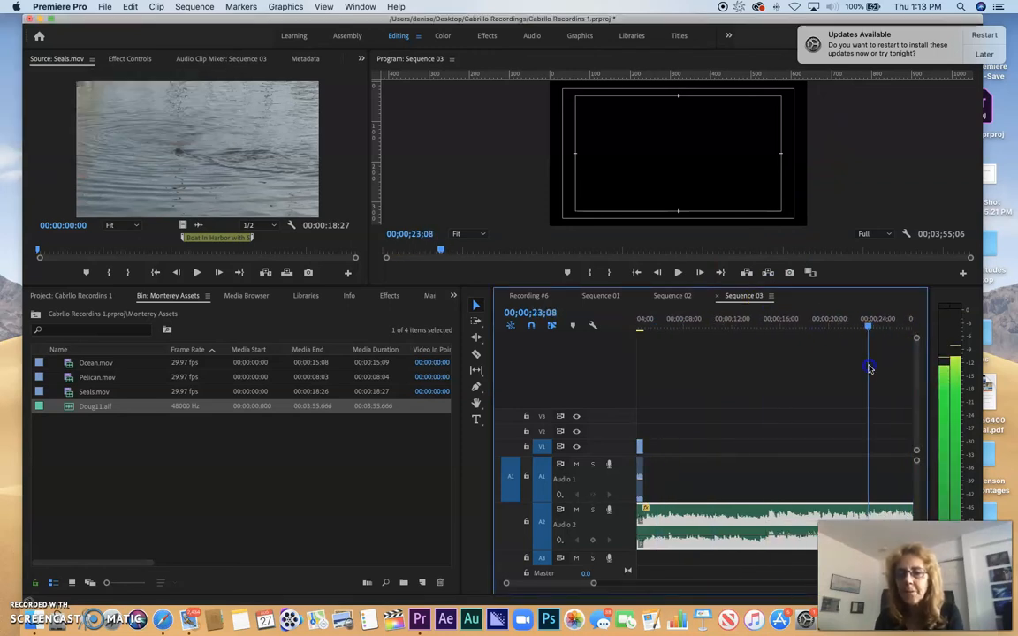
key("minus")
key("minus")
key("minus")
key("minus")
key("minus")
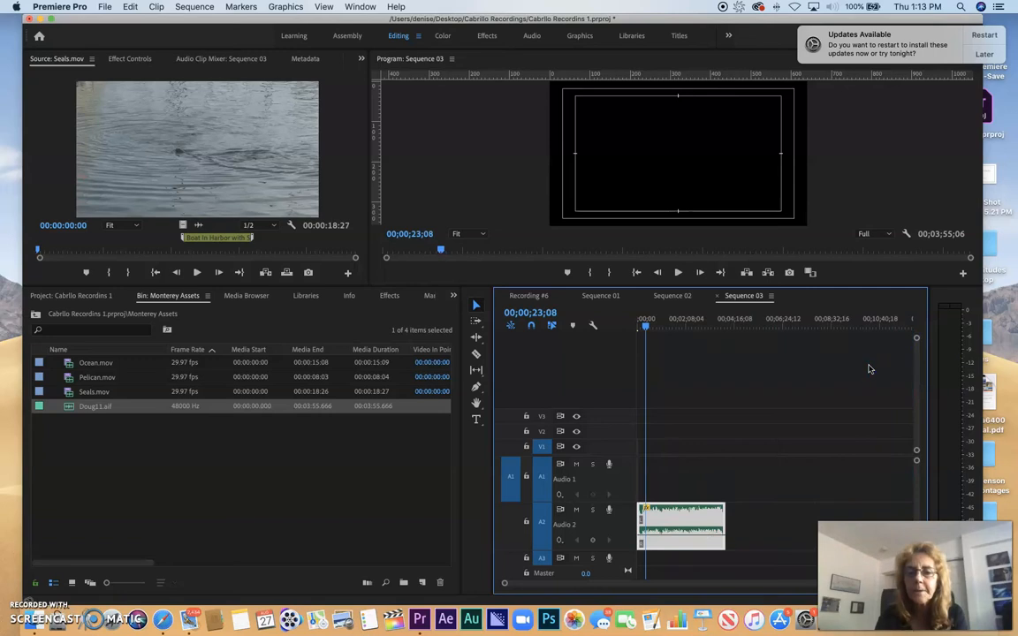
left_click(642, 323)
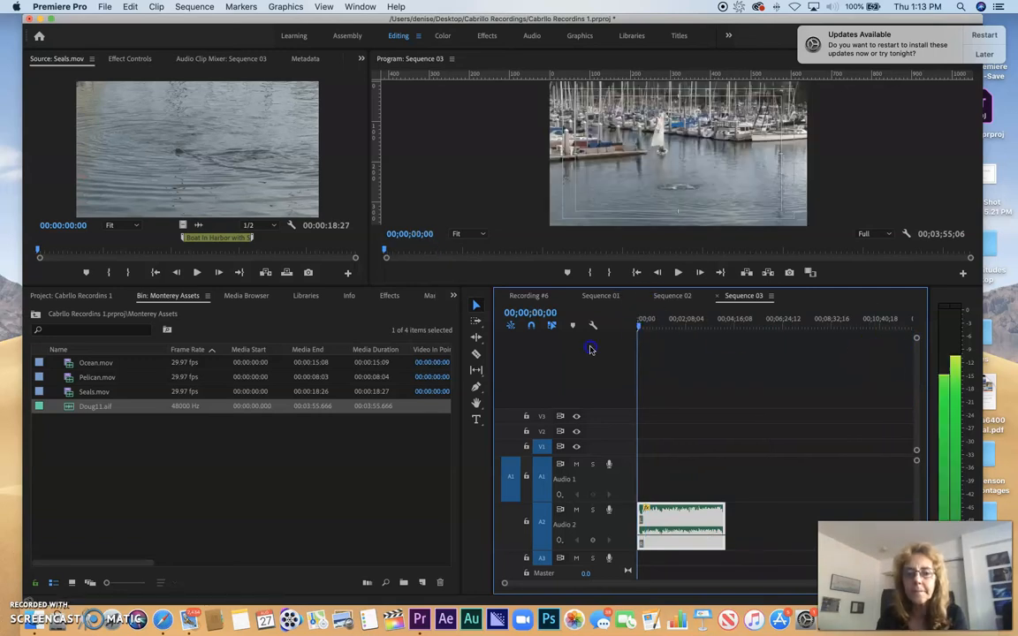
left_click_drag(724, 510, 643, 510)
- Trim the music clip's end to match the end of the Pelican clip at 00;00;04;21 and play the sequence
key("equal")
key("equal")
key("equal")
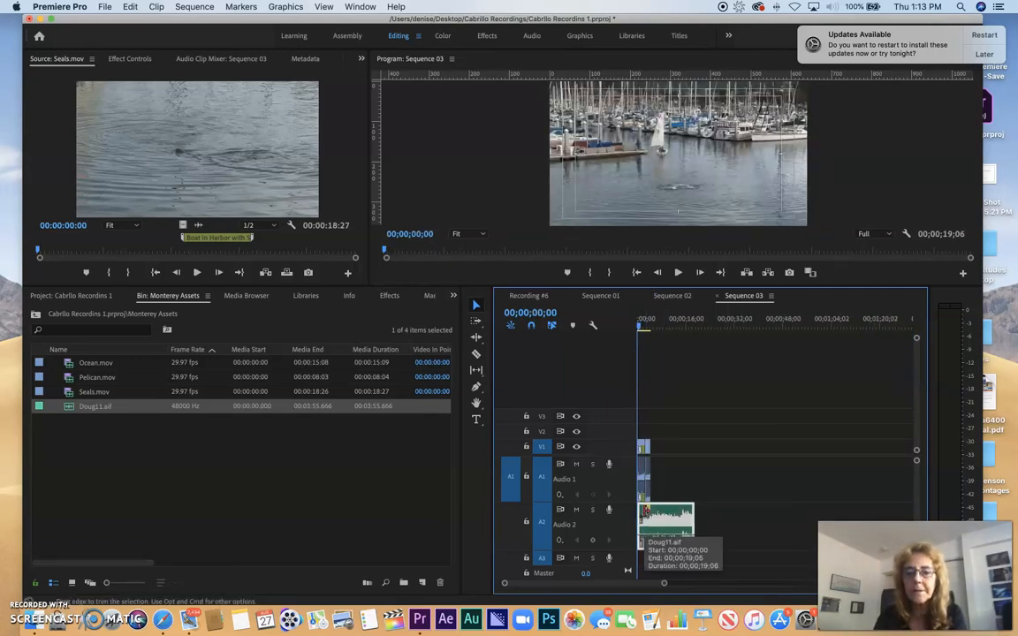
left_click_drag(692, 513, 650, 516)
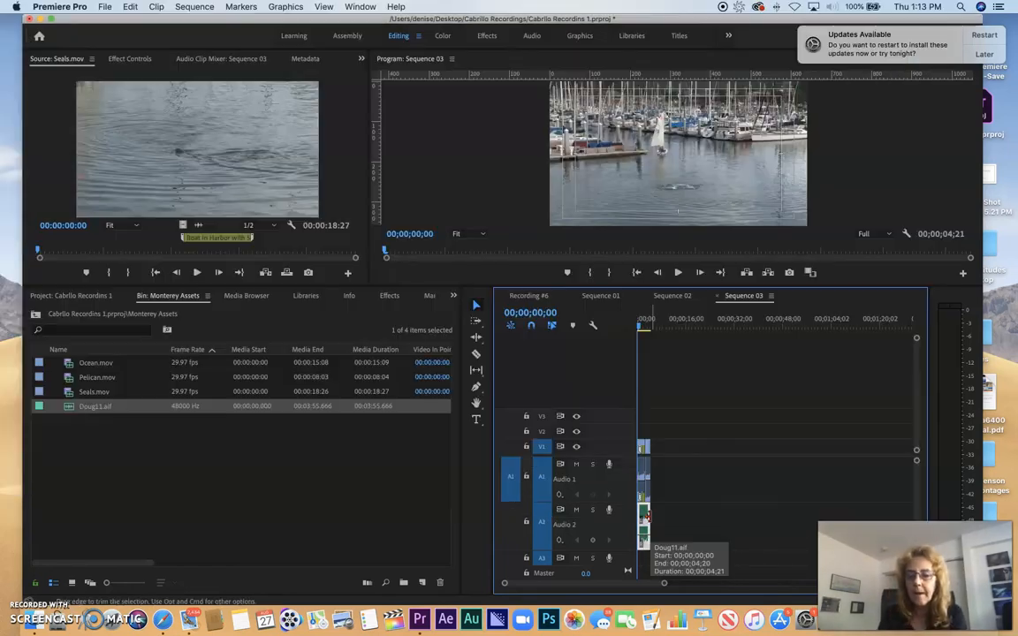
key("equal")
key("equal")
key("space")
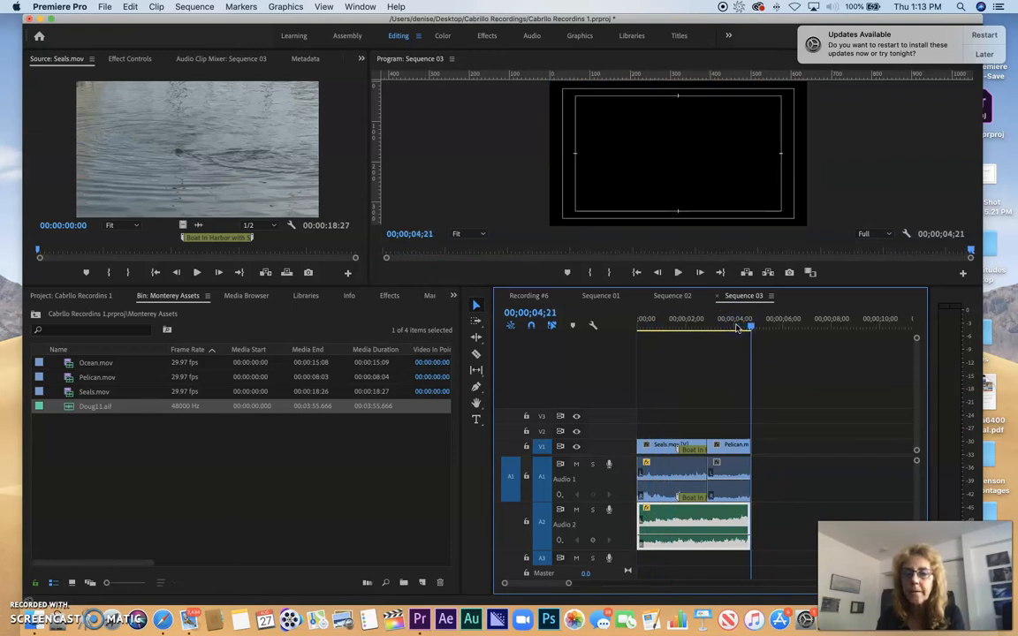
- Extend the end of the Doug11.aif clip to about 00;00;10;08 and place the playhead at the end of the Pelican clip
left_click_drag(756, 513, 798, 515)
left_click_drag(654, 318, 664, 327)
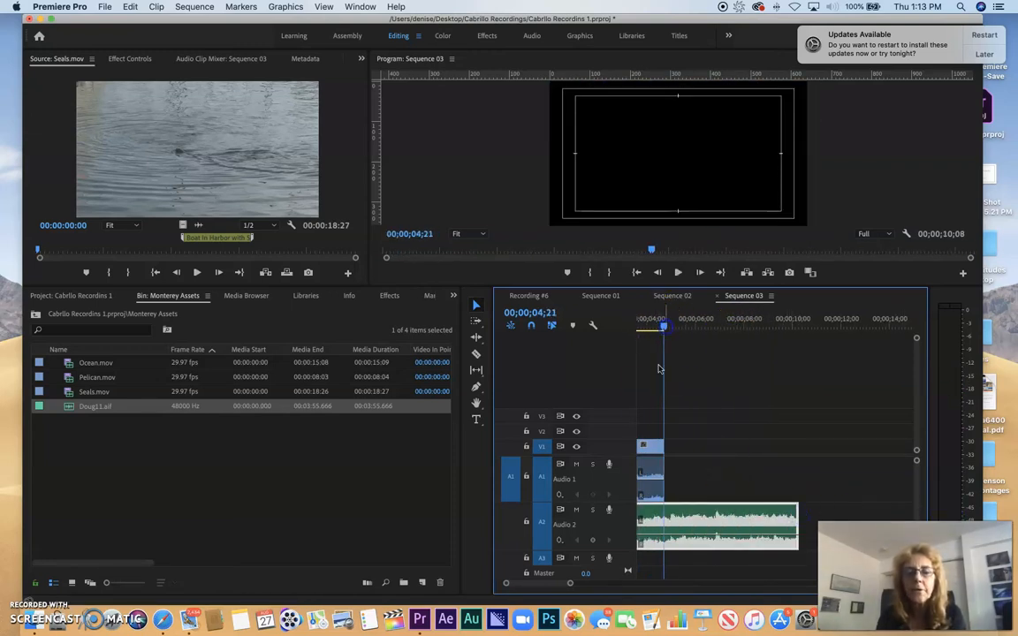
- Cut the Doug11.aif clip at 00;00;04;21 with the Razor tool and delete the part beyond the Pelican clip's end
left_click(477, 353)
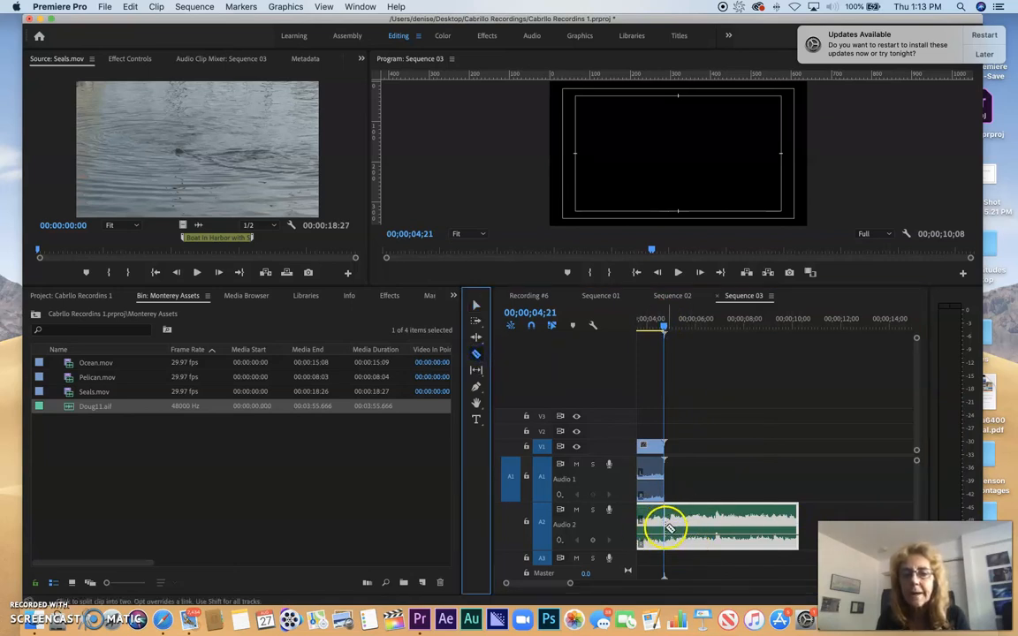
left_click(666, 527)
left_click(477, 304)
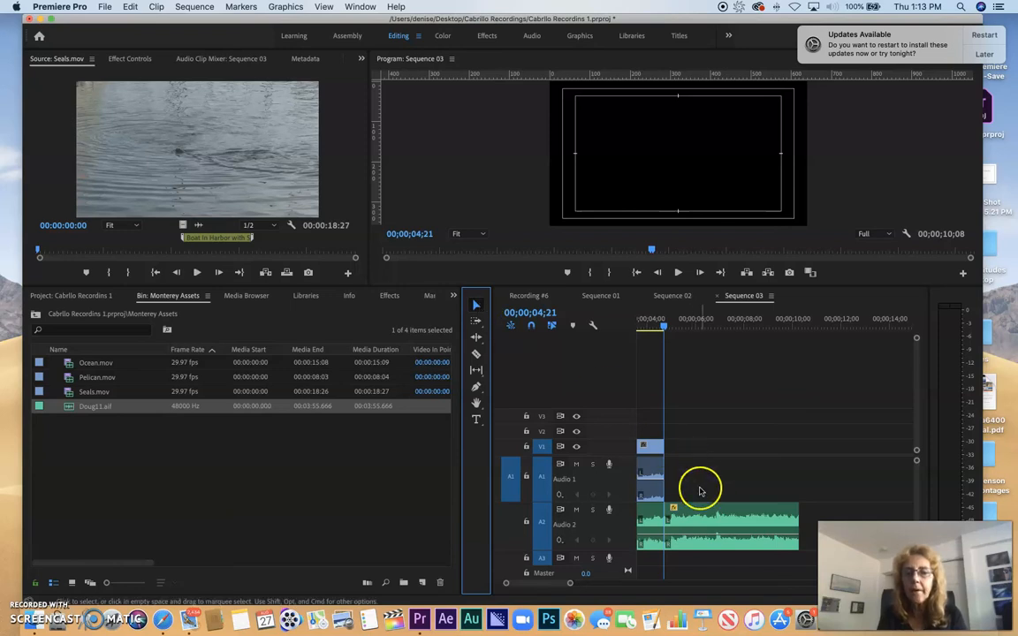
left_click(708, 520)
key("Delete")
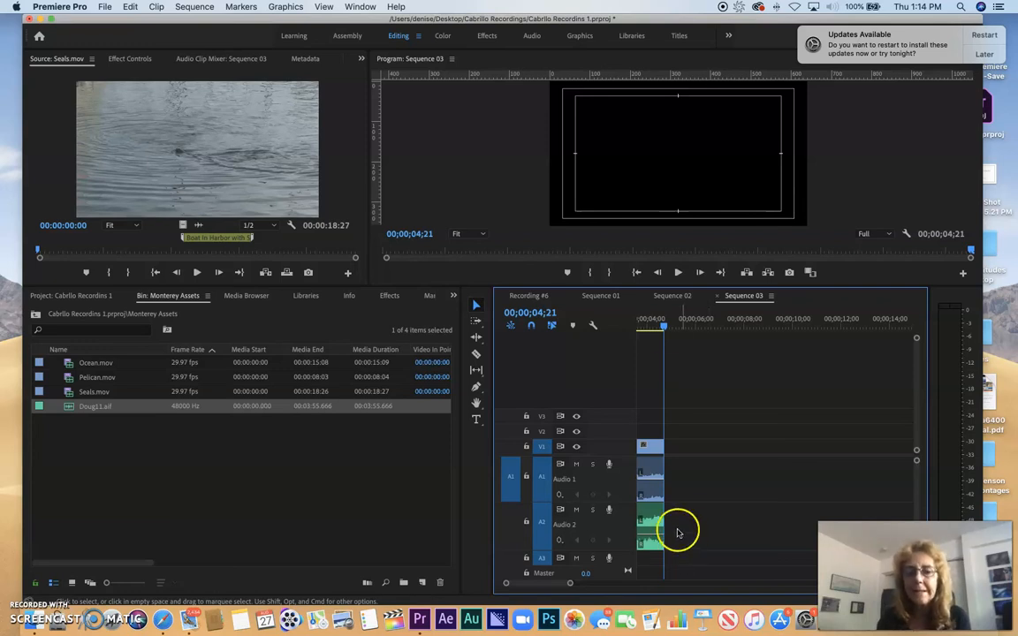
- Play across the cut from the Seals clip into the Pelican clip to check the music against the video's sound
left_click_drag(663, 325, 722, 416)
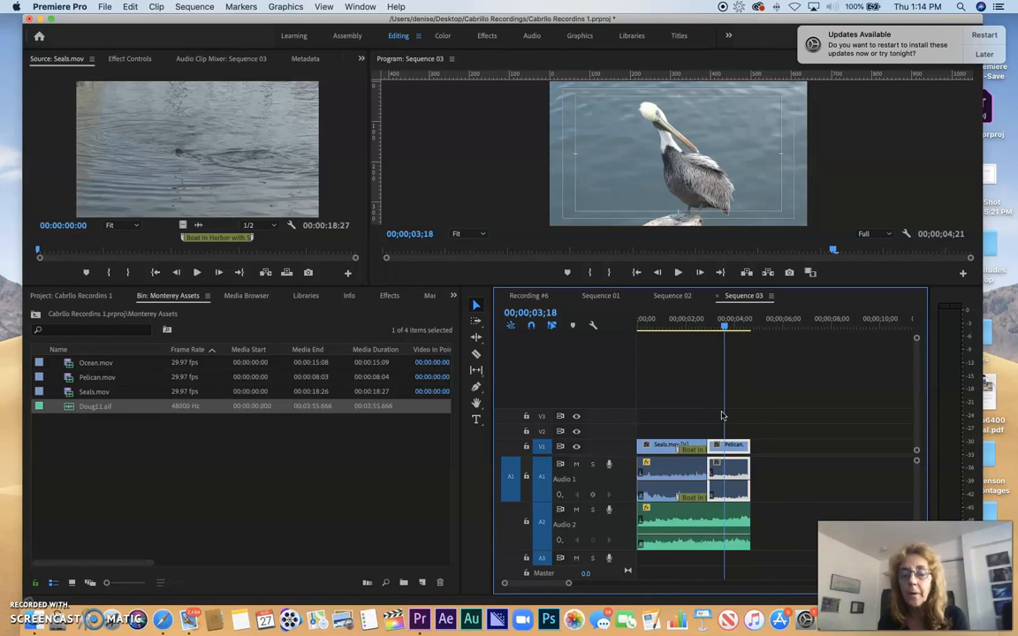
left_click(698, 320)
key("space")
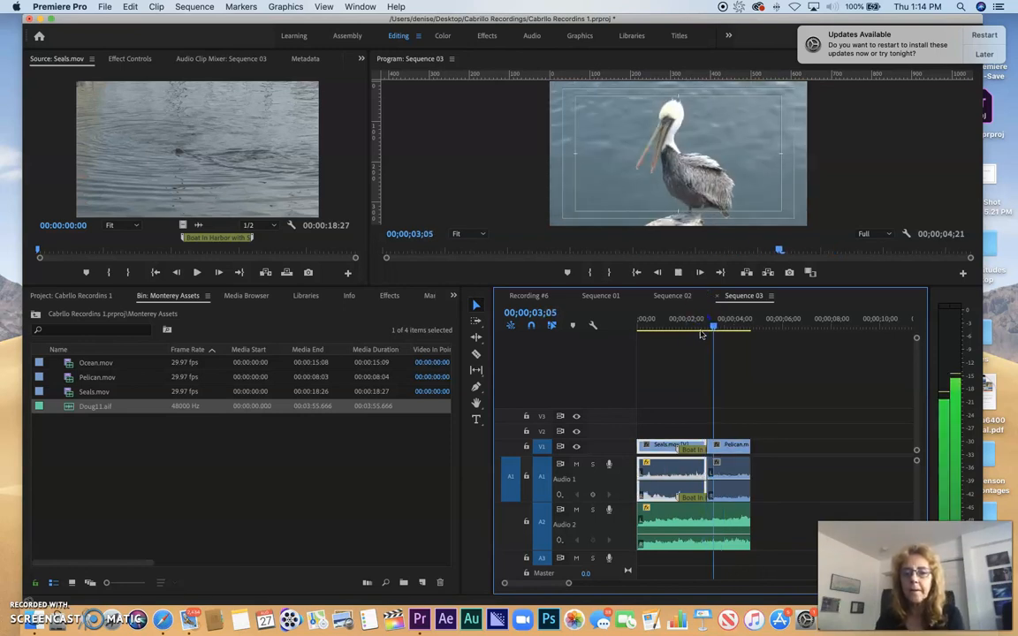
left_click(744, 433)
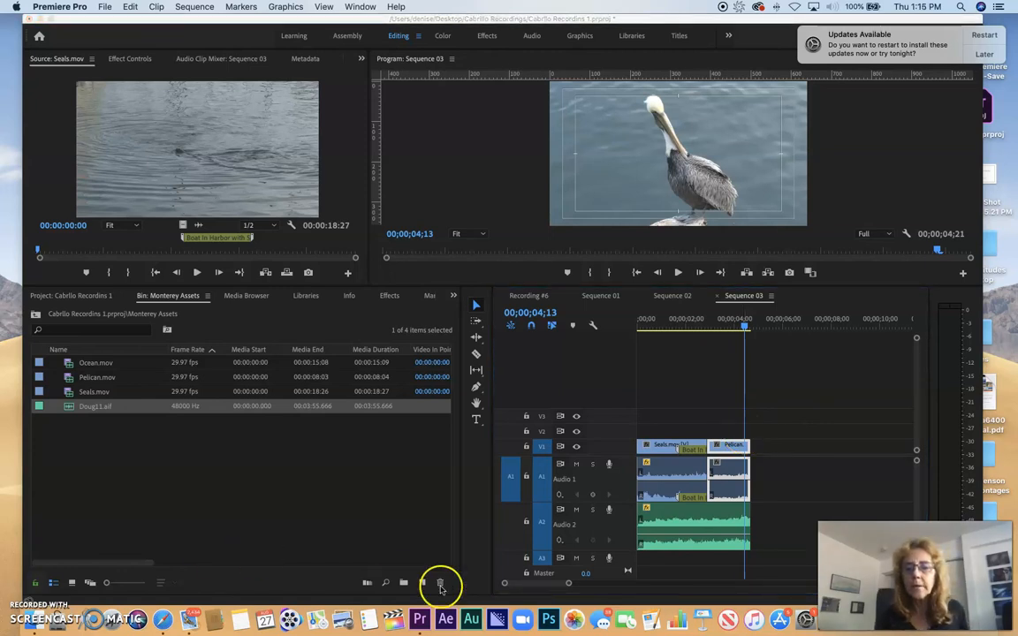
- Raise the volume of the Doug11.aif clip on A2 and play across the cut from Seals to Pelican
left_click(738, 535)
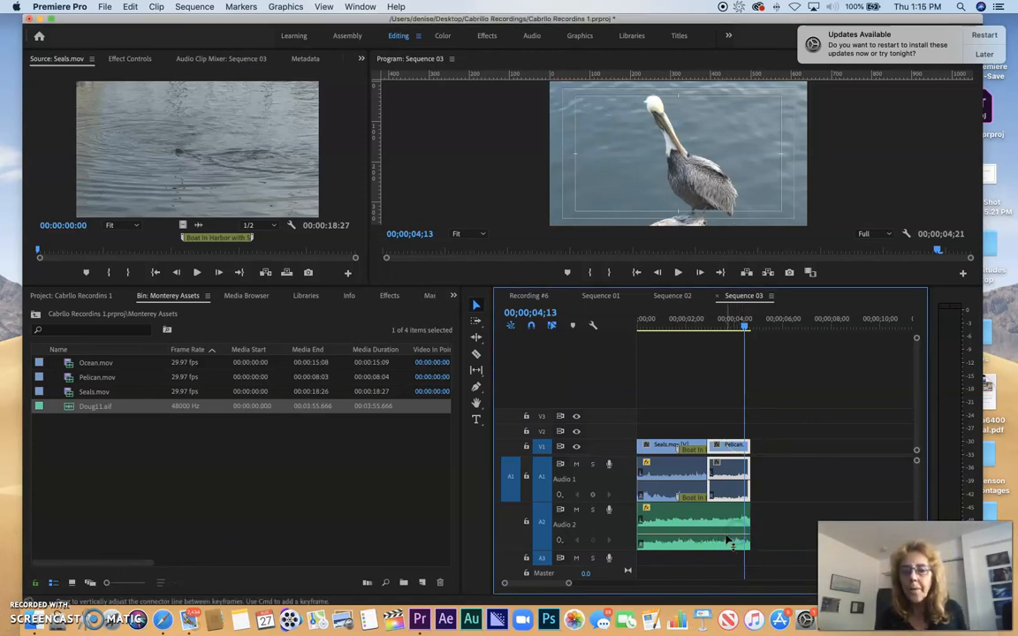
left_click(728, 537)
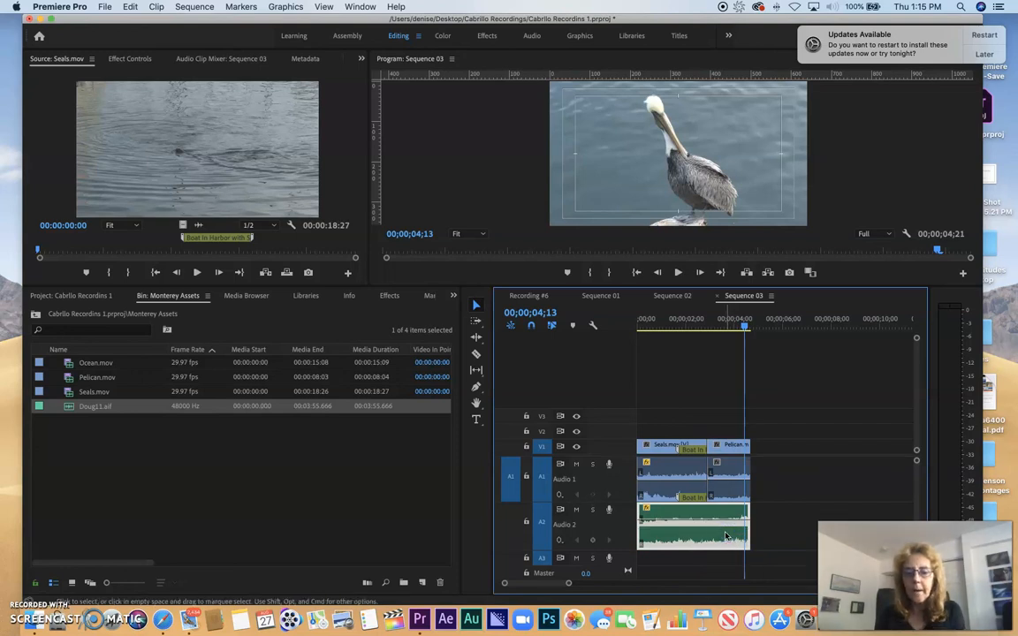
left_click(698, 325)
key("space")
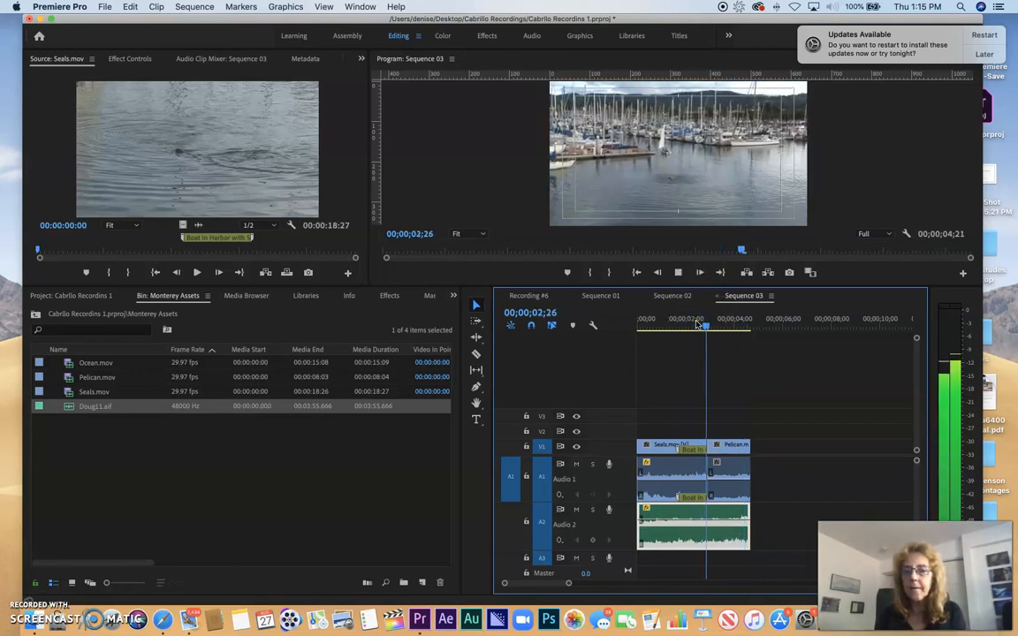
key("space")
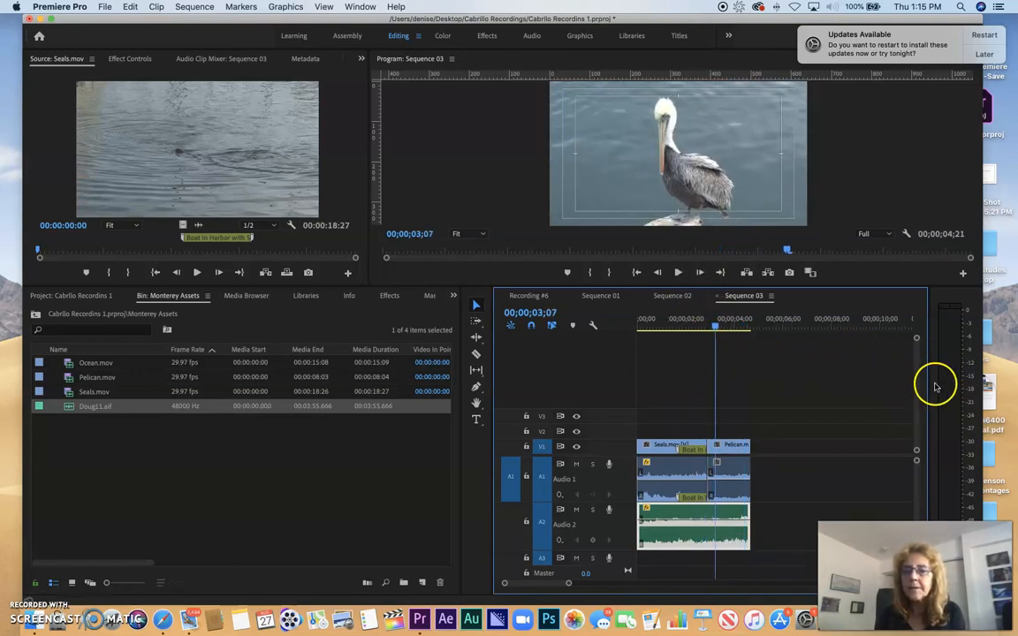
- Play from 00;00;01;10 into the Pelican clip, then raise the Doug11.aif volume further and listen to the level
left_click(669, 326)
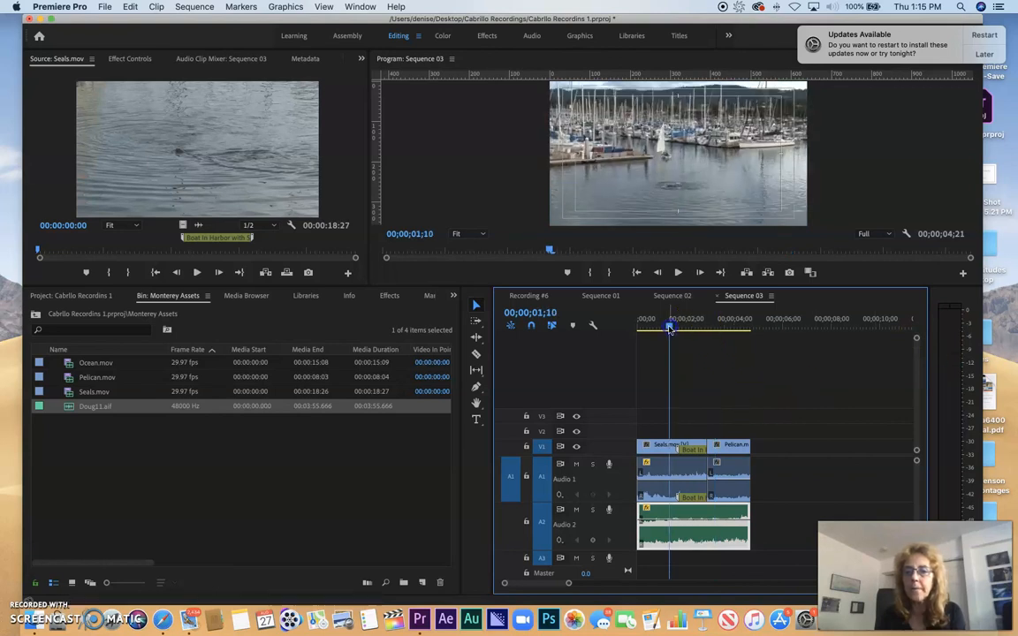
key("space")
key("space")
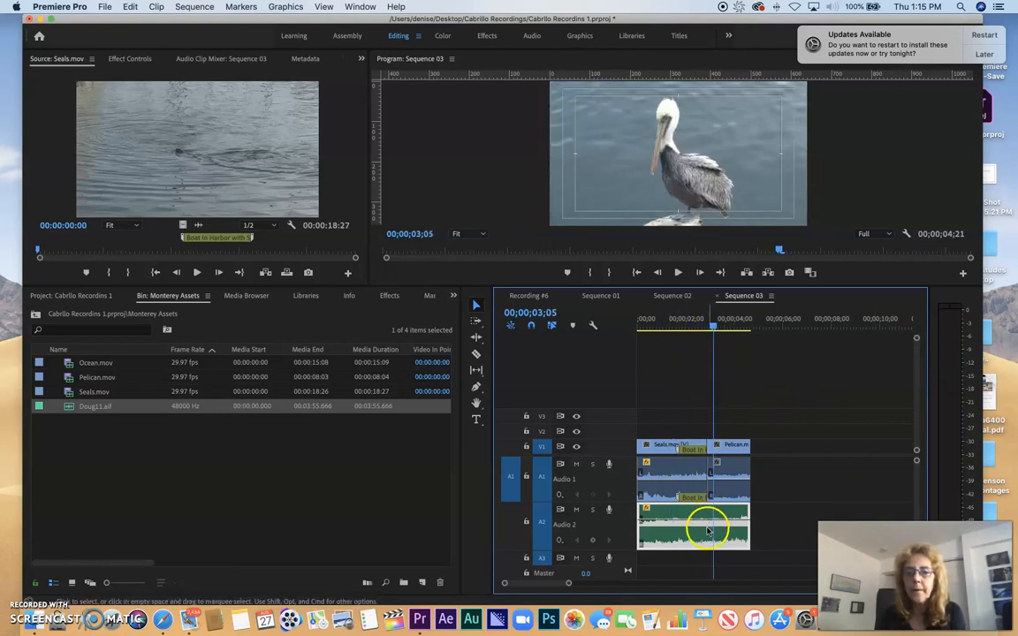
key("space")
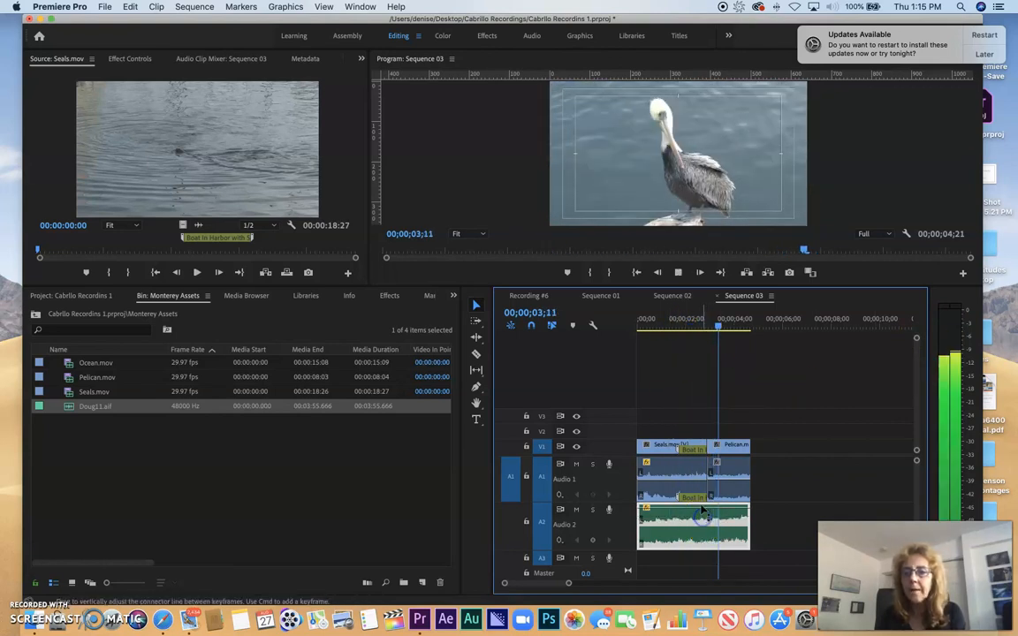
key("space")
- Raise the Pelican clip's audio level to 6.02 dB, play it, and place the playhead at about 00;00;02;25
left_click_drag(722, 484, 721, 478)
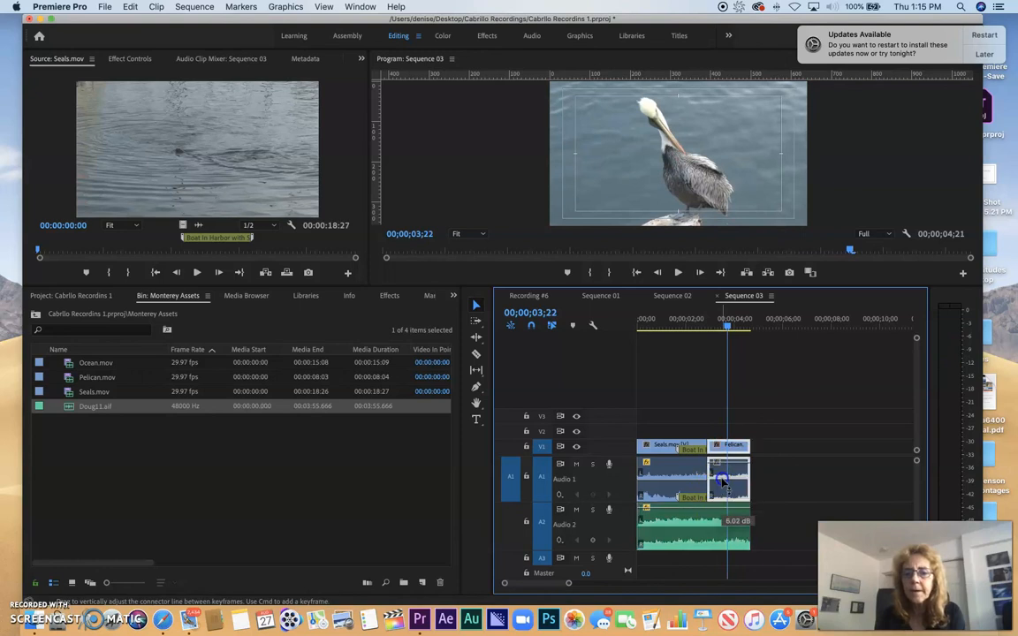
key("space")
key("space")
left_click_drag(714, 323, 720, 322)
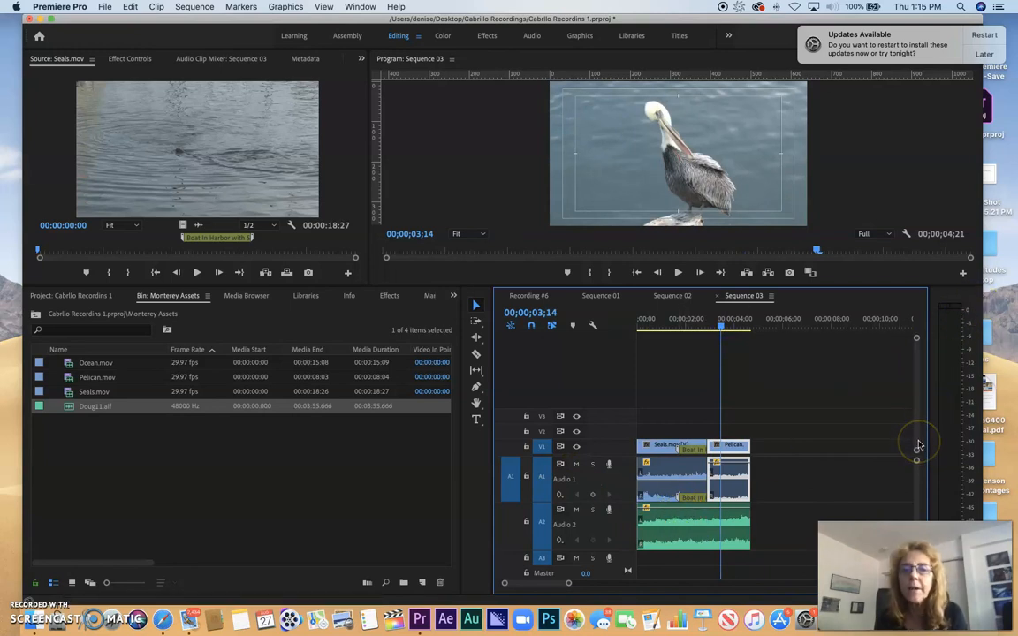
left_click_drag(718, 329, 705, 336)
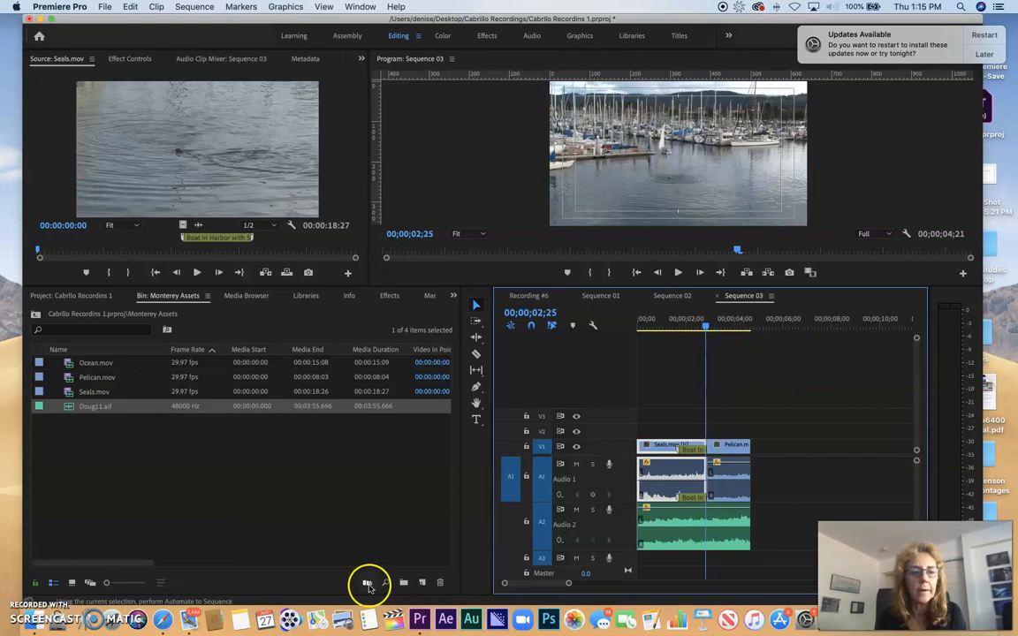